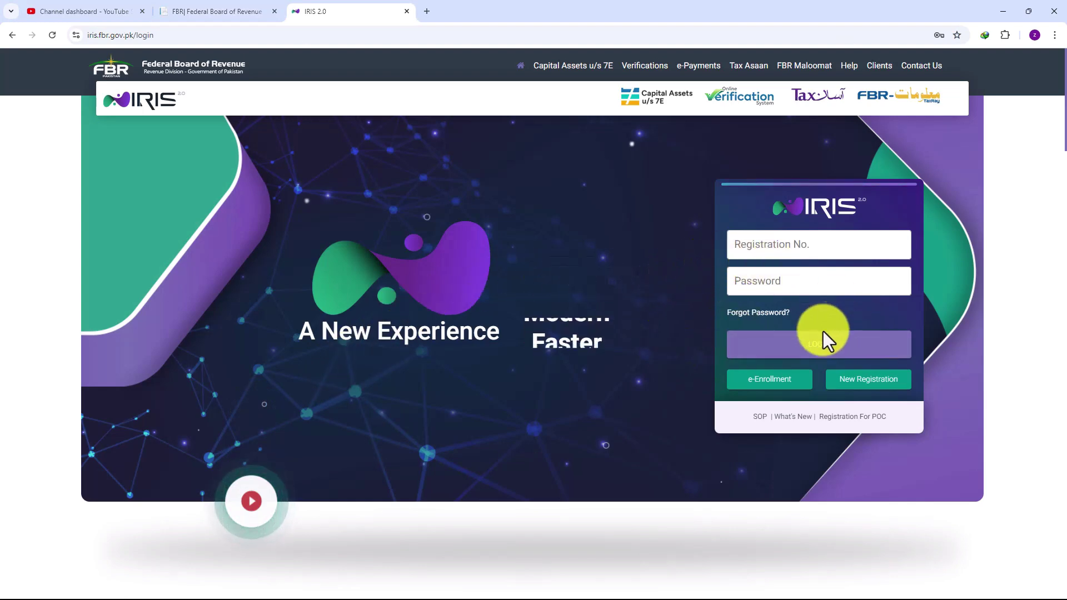
Step: Open the Forgot Password form from the IRIS login page and check its Current Service Provider choices
left_click(767, 315)
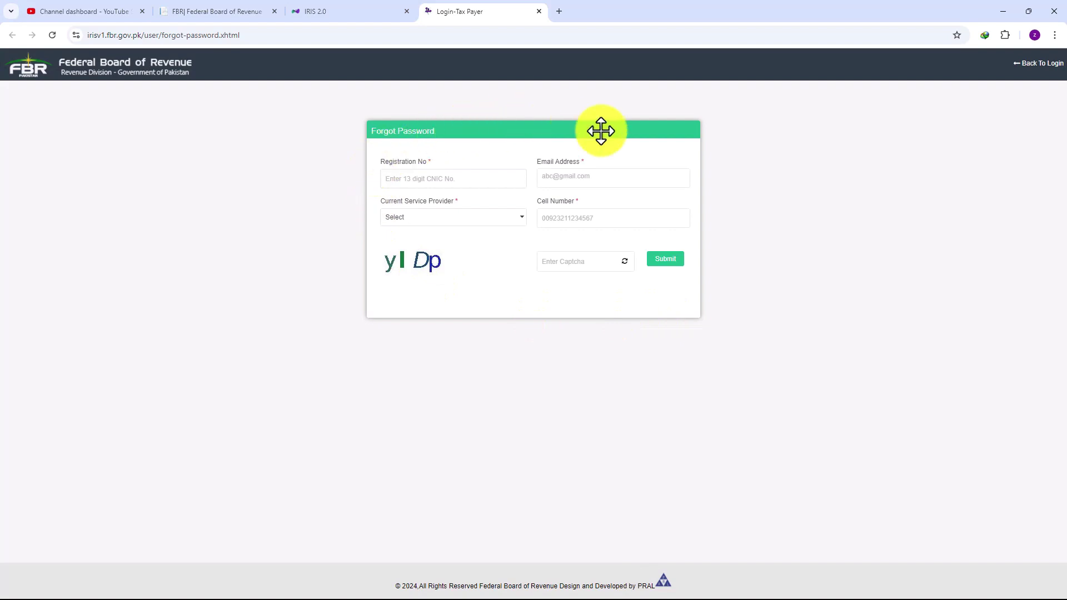
mouse_move(406, 187)
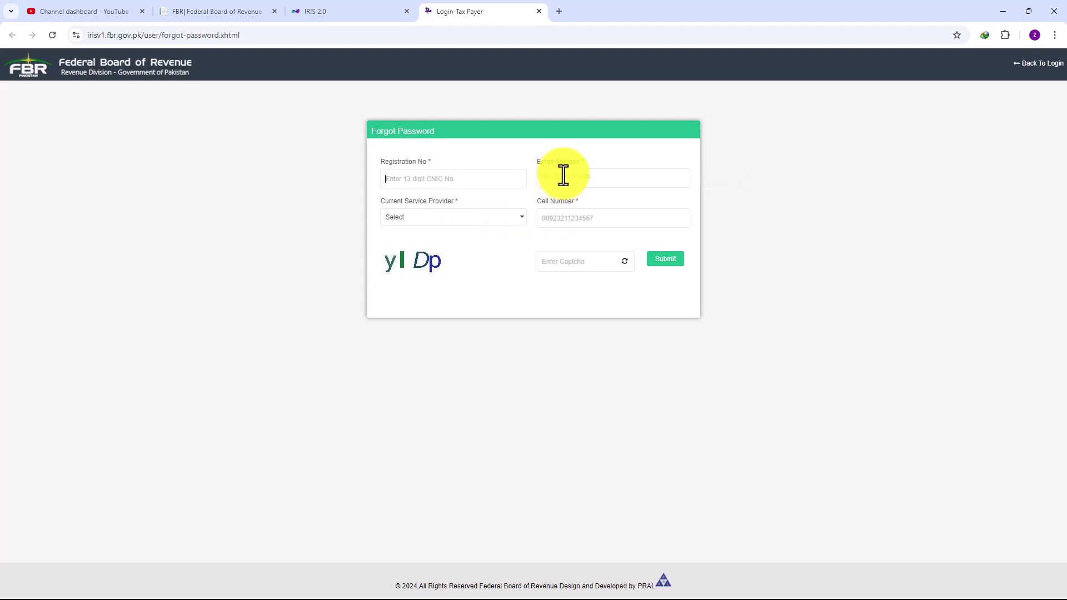
left_click(453, 218)
left_click(451, 219)
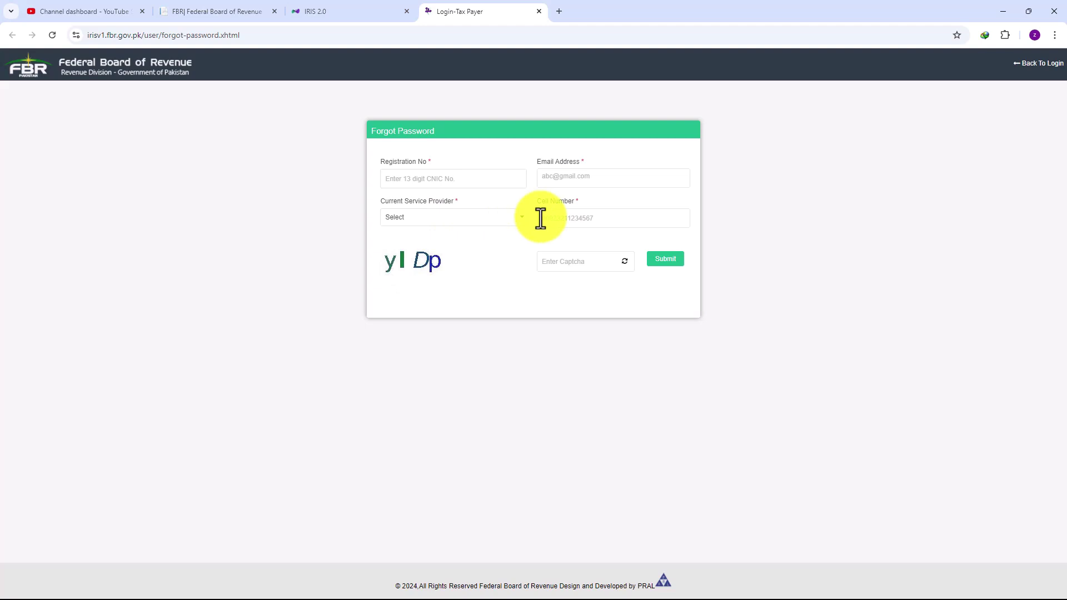
left_click(541, 218)
type("0")
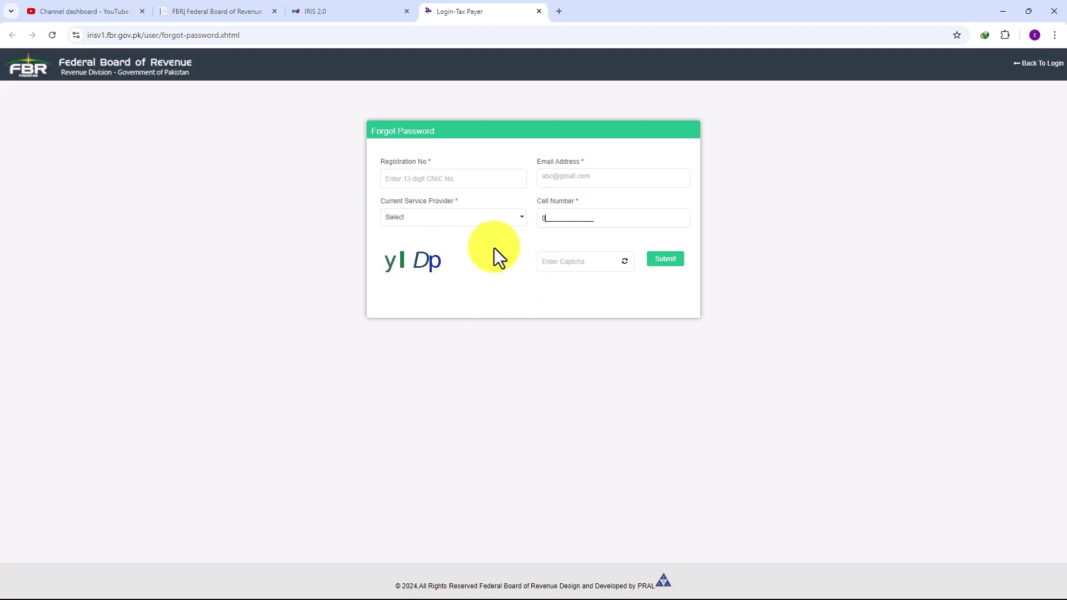
type("0923005")
key("BackSpace")
key("BackSpace")
key("BackSpace")
key("BackSpace")
key("BackSpace")
key("BackSpace")
key("BackSpace")
key("BackSpace")
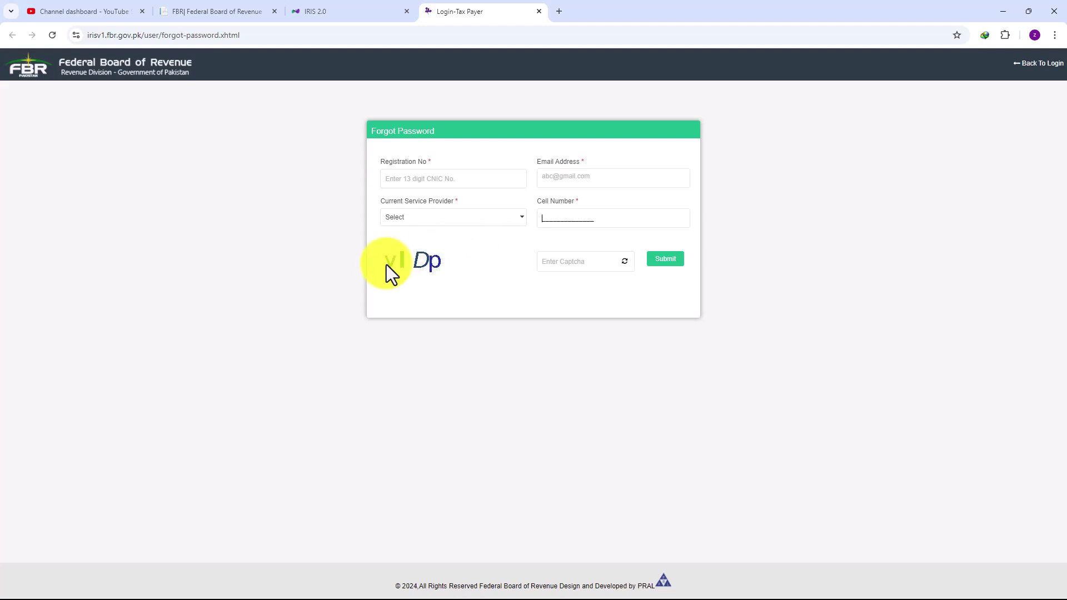
left_click_drag(385, 264, 420, 266)
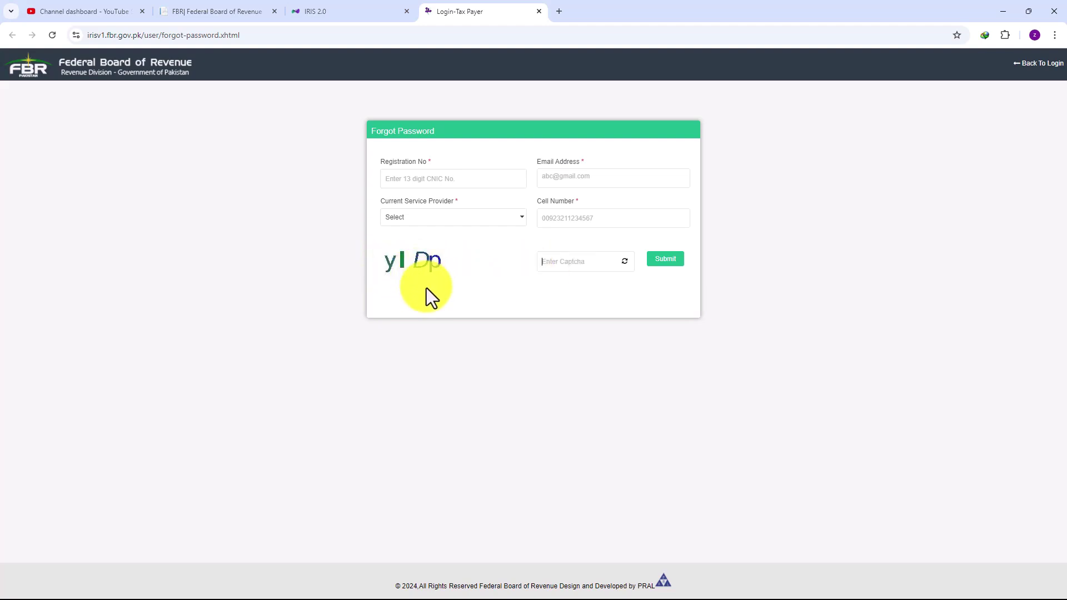
left_click(628, 266)
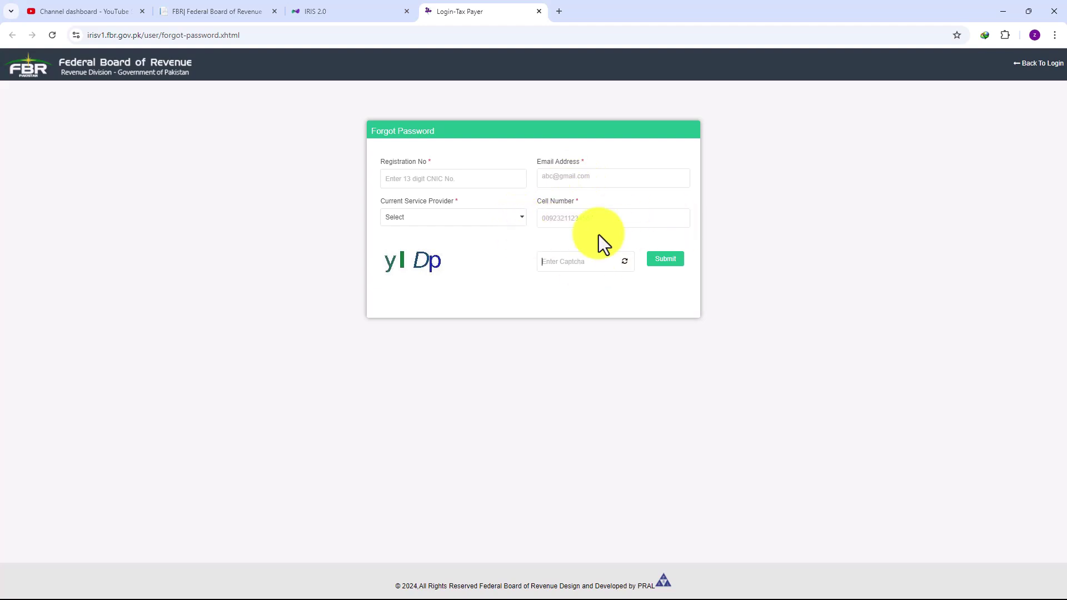
Step: Inspect the Email Address field of the Forgot Password form and delete its whole block from the page's HTML
left_click_drag(535, 161, 578, 162)
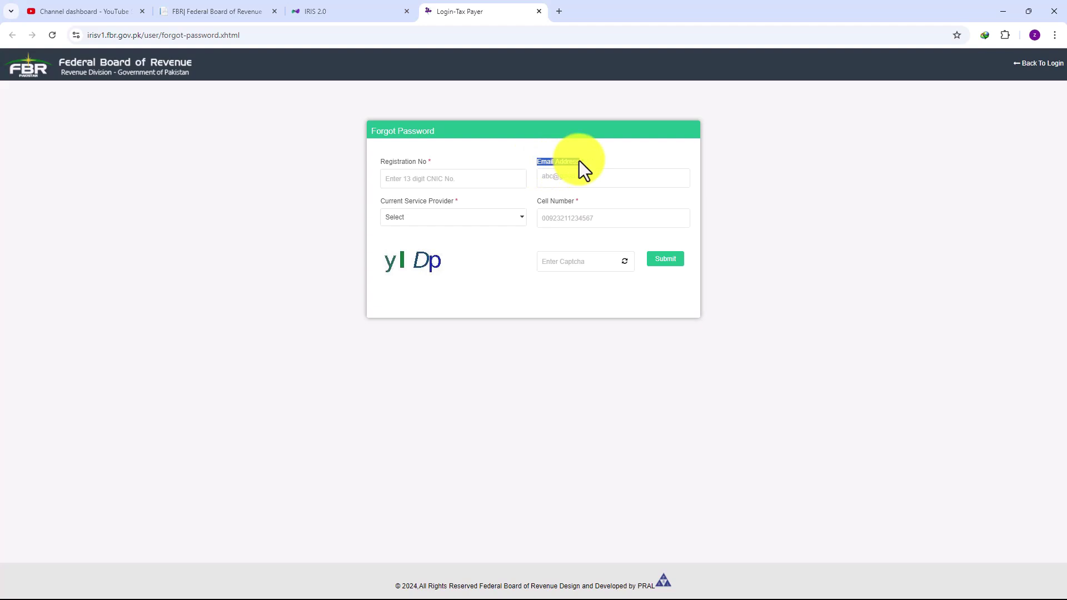
right_click(562, 161)
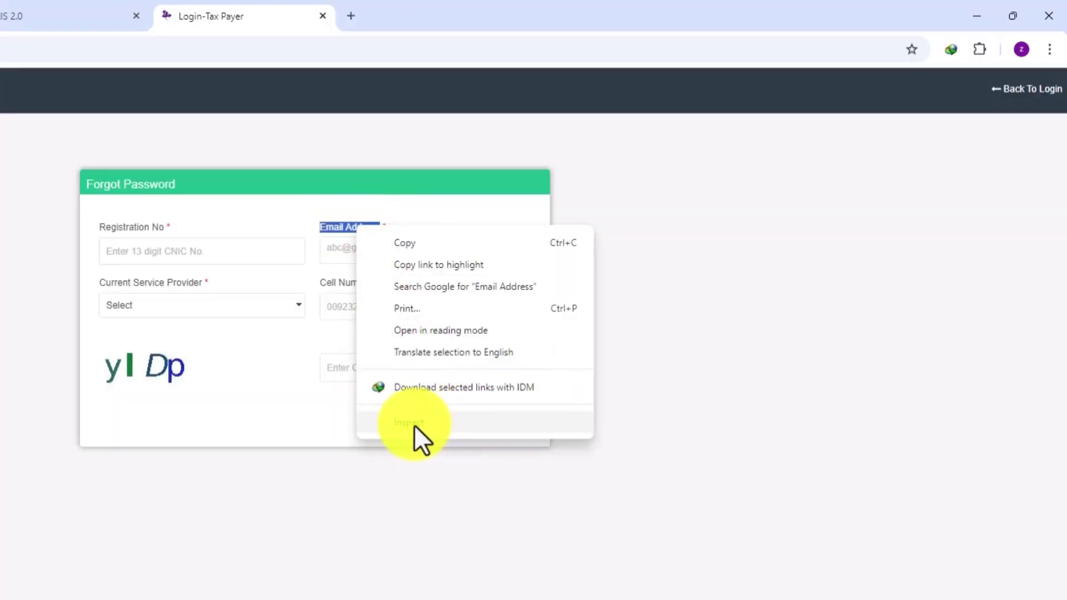
left_click(421, 425)
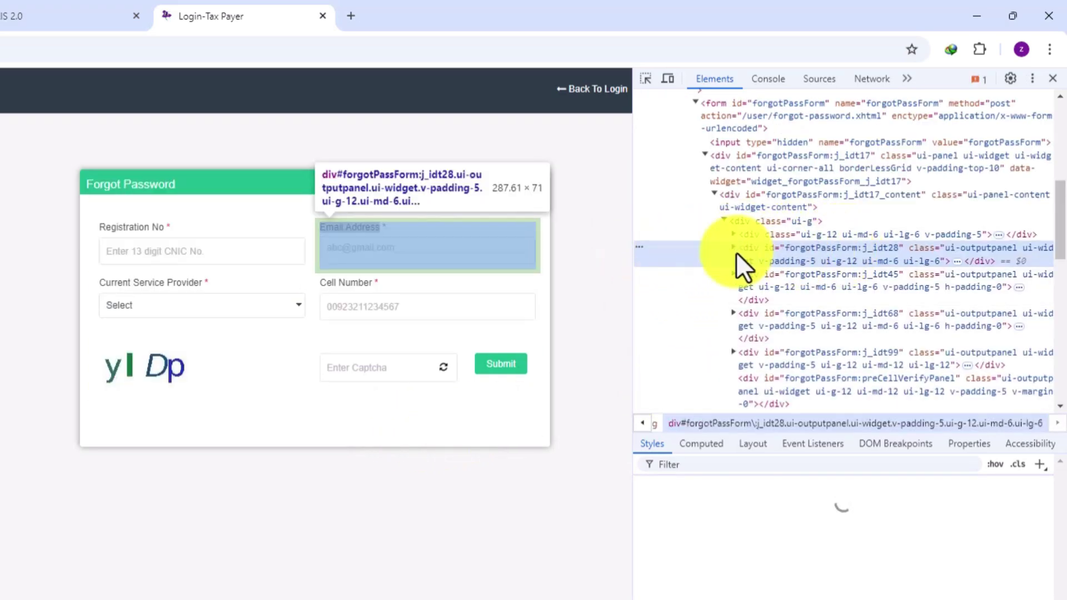
right_click(638, 245)
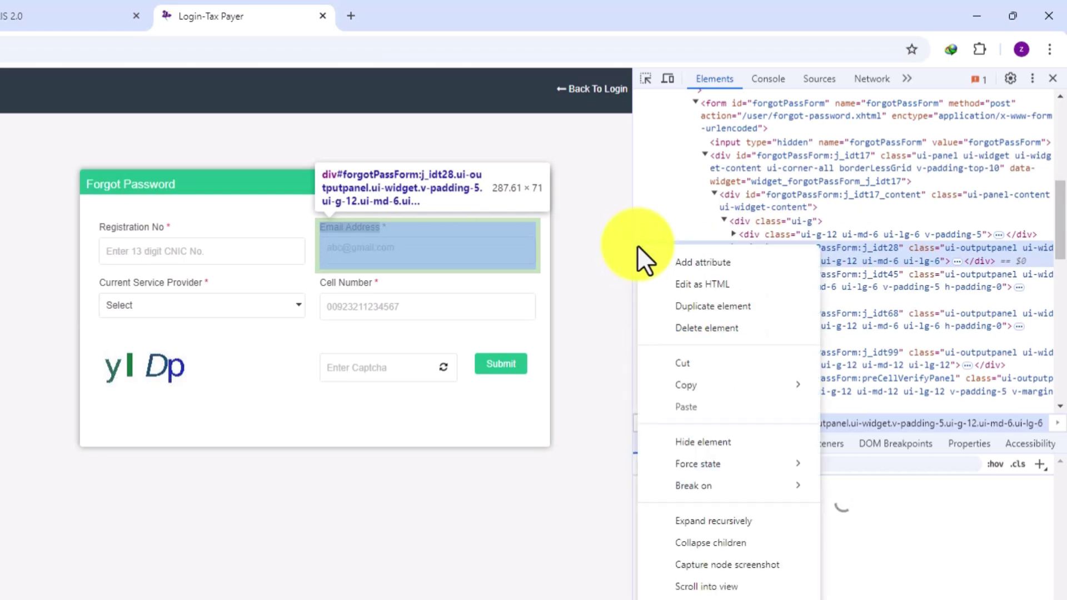
left_click(696, 285)
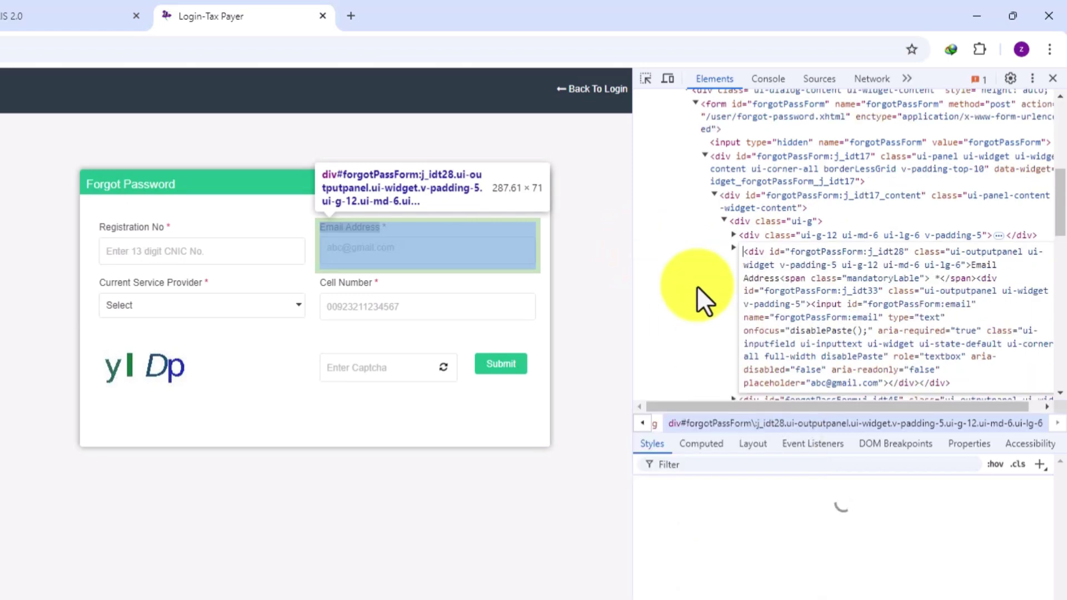
left_click(817, 317)
key("ctrl+a")
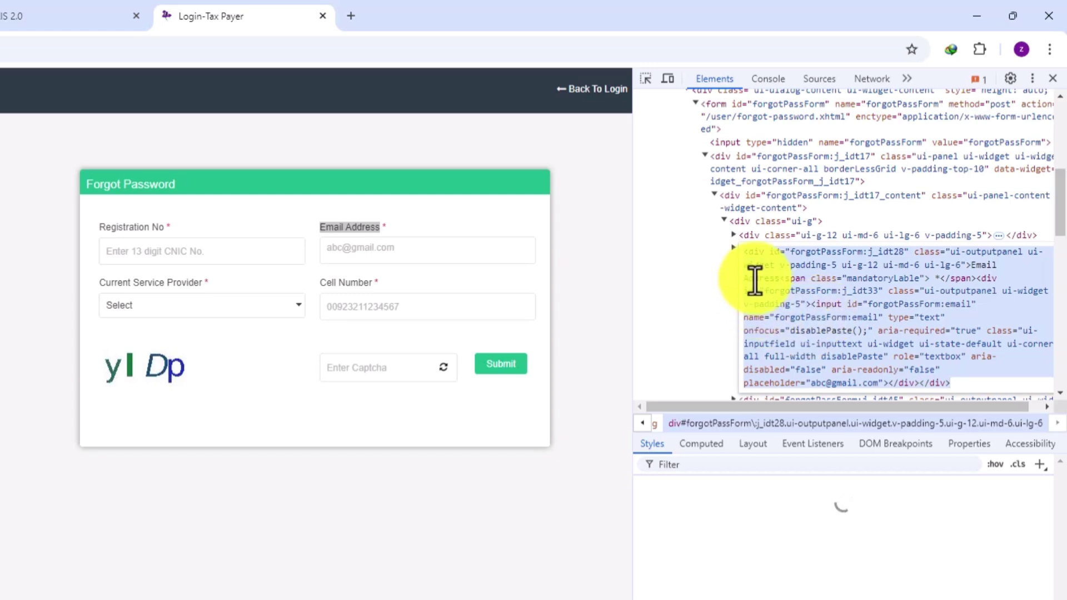
key("Delete")
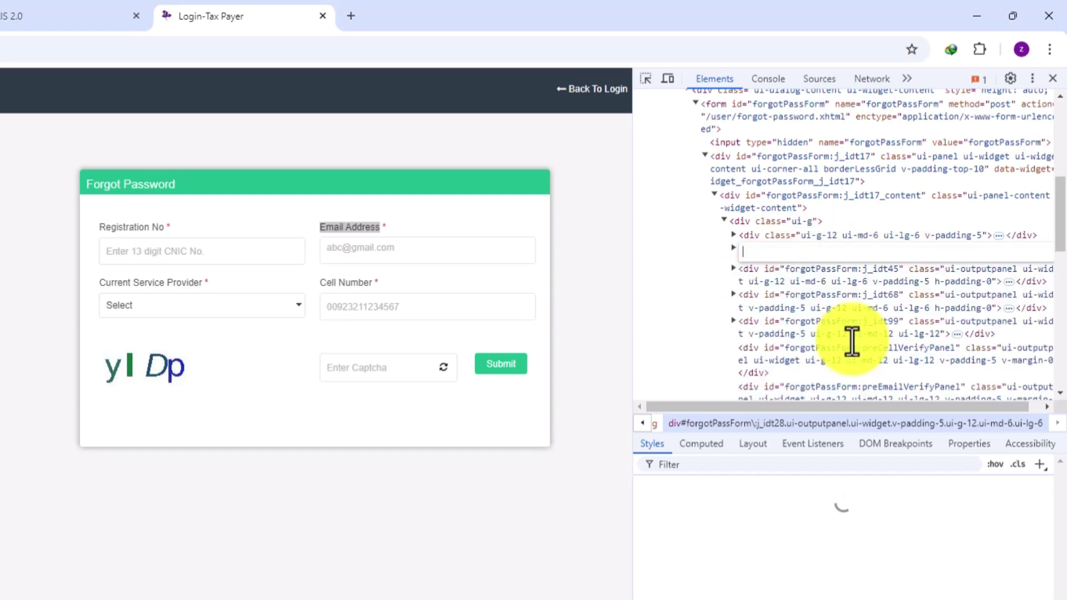
key("ctrl+Return")
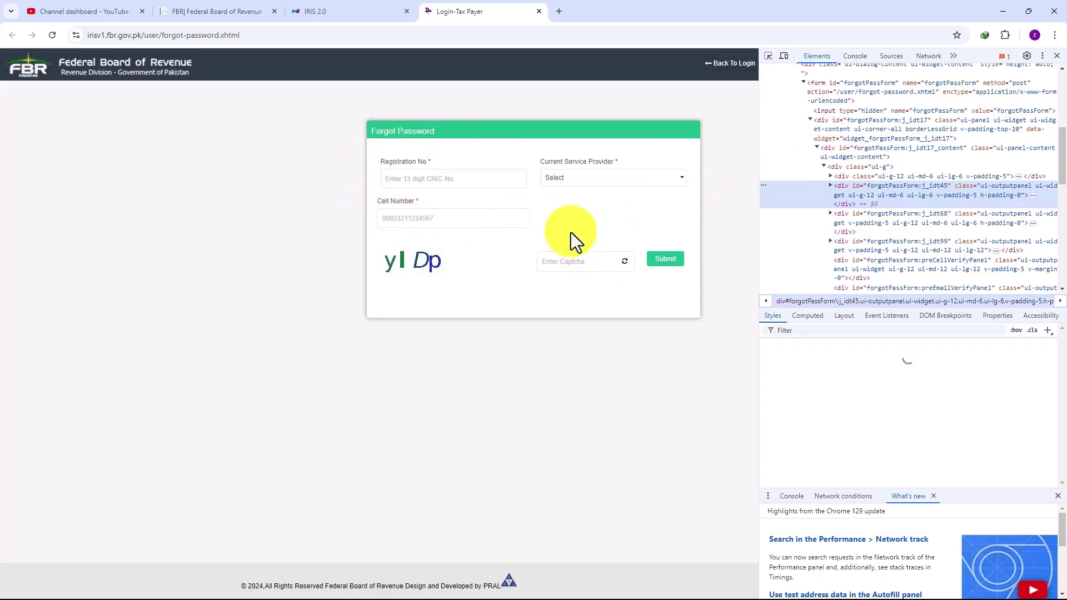
Step: Choose Mobilink as the current service provider and activate the Cell Number field
left_click(577, 180)
left_click(561, 209)
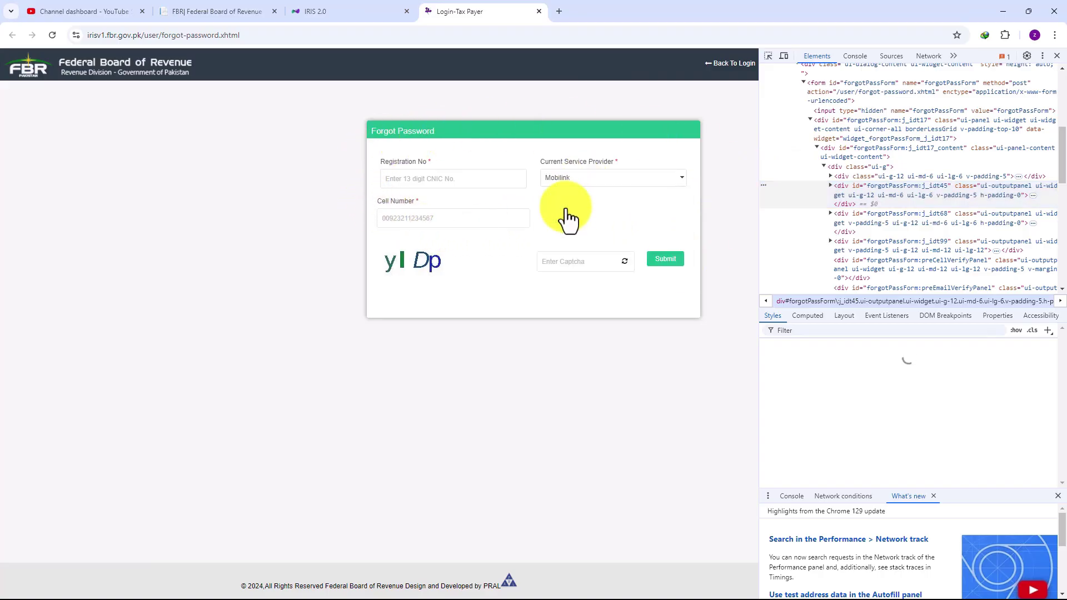
left_click(453, 222)
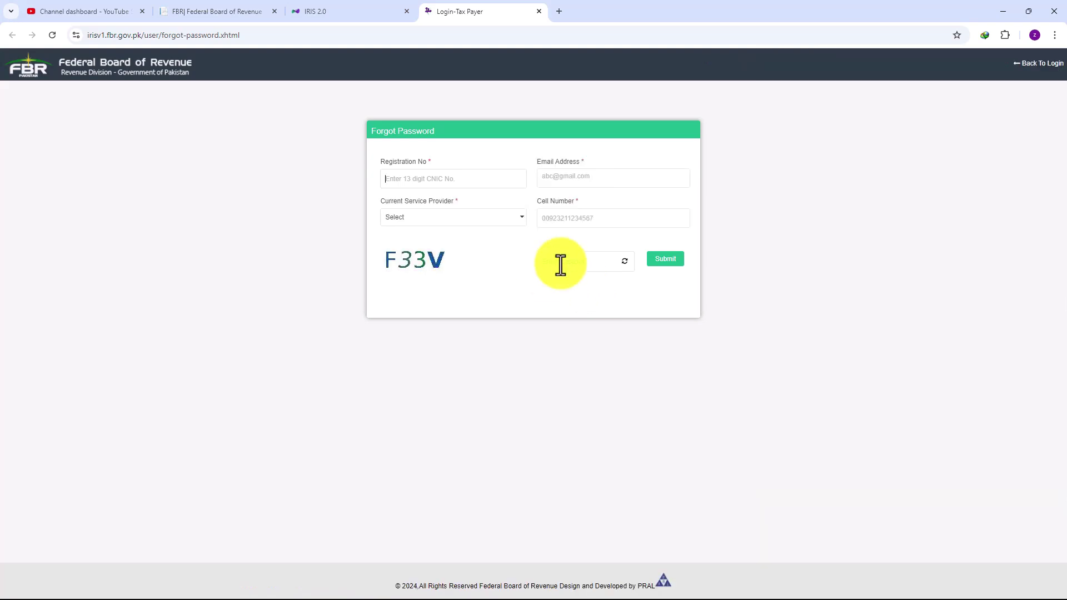
Step: Inspect the Current Service Provider label and delete its element from the page's HTML
left_click_drag(546, 161, 585, 162)
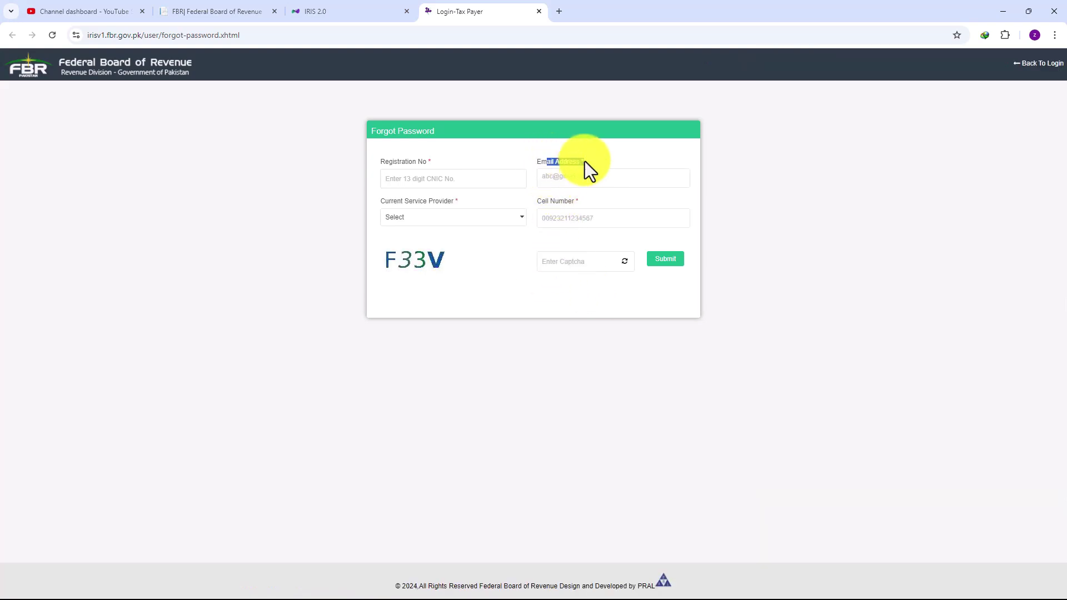
left_click_drag(412, 202, 435, 205)
right_click(434, 205)
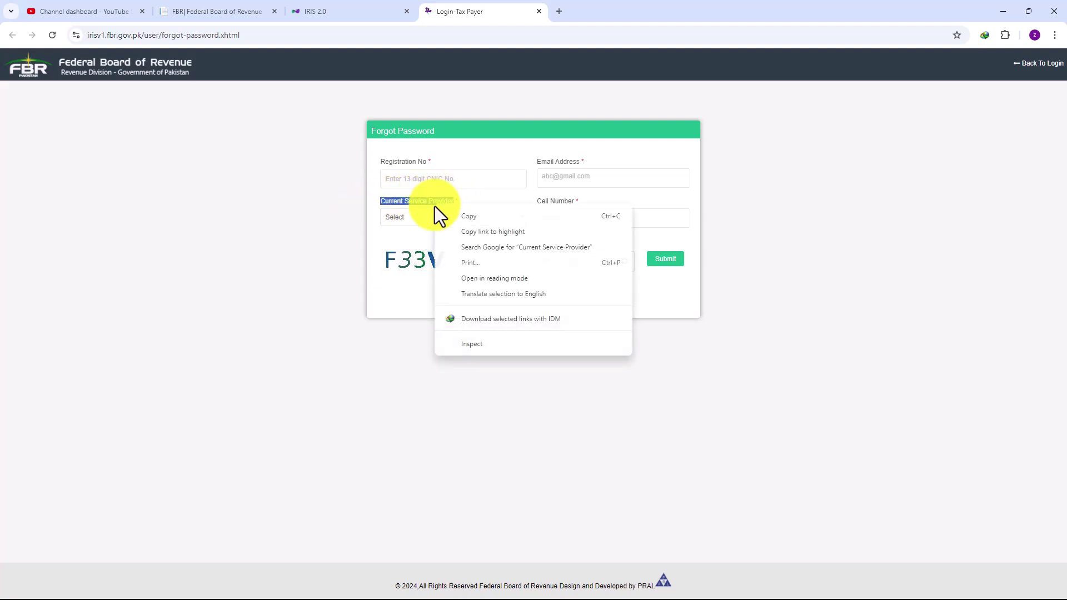
left_click(505, 342)
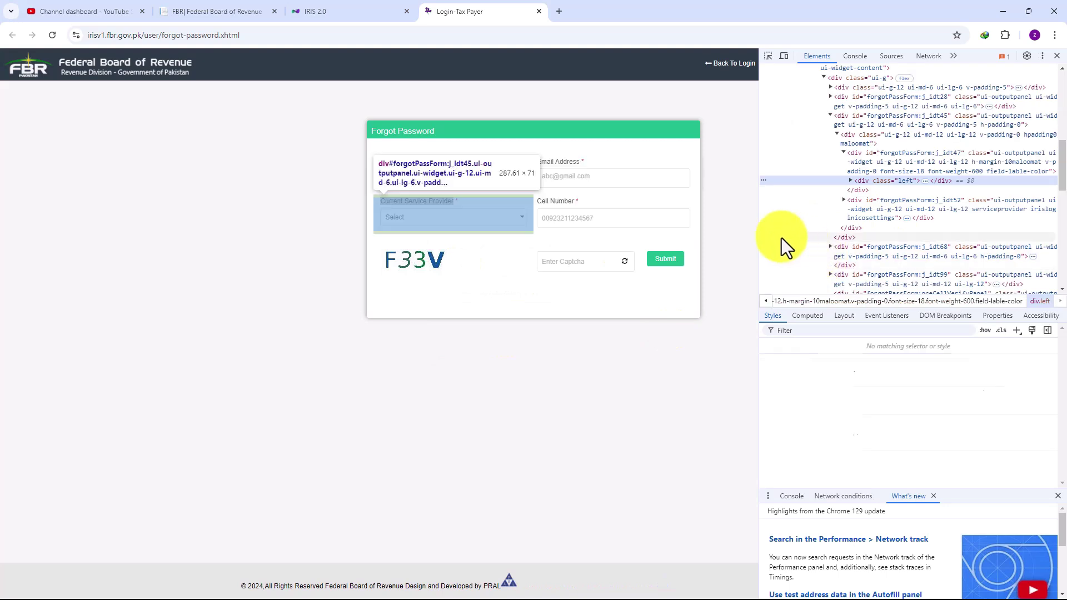
left_click(764, 181)
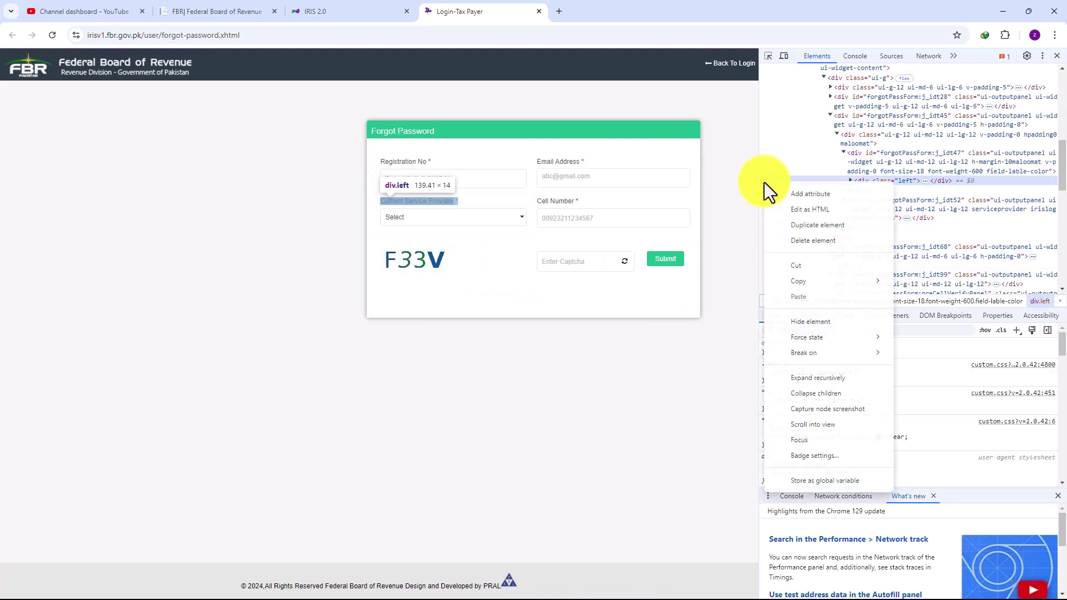
left_click(783, 207)
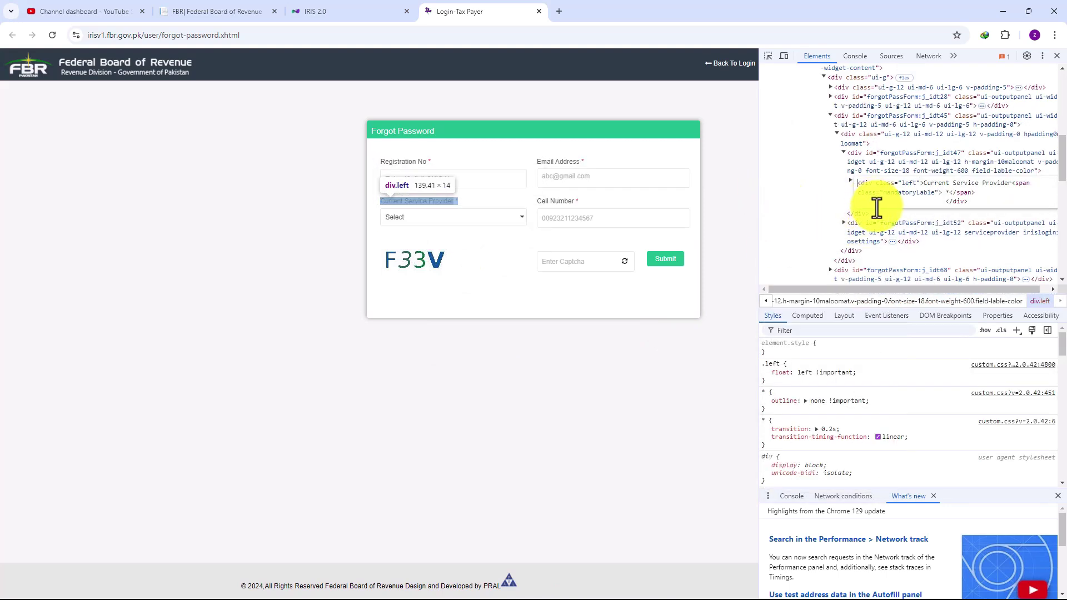
key("ctrl+a")
key("BackSpace")
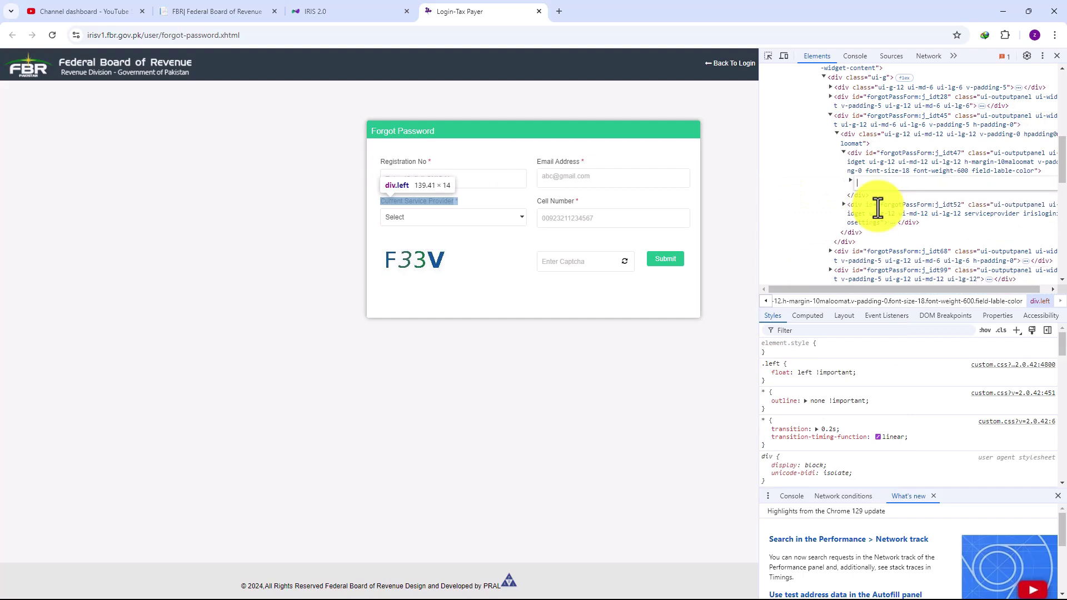
left_click(835, 134)
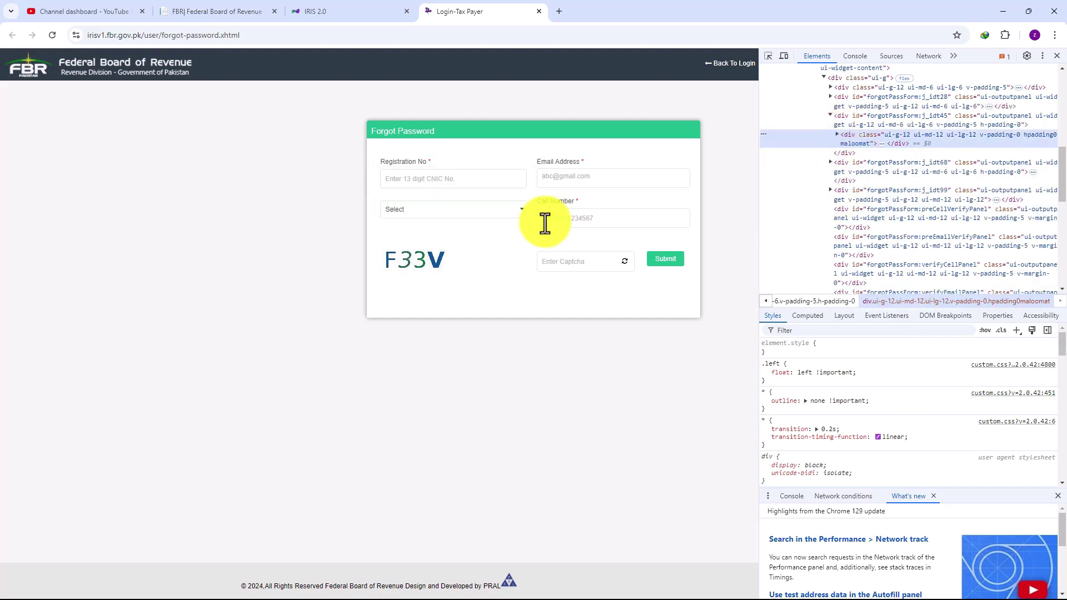
Step: Inspect the Cell Number label and remove the Cell Number entry from the form's HTML
left_click_drag(539, 203, 567, 203)
right_click(566, 202)
left_click(588, 337)
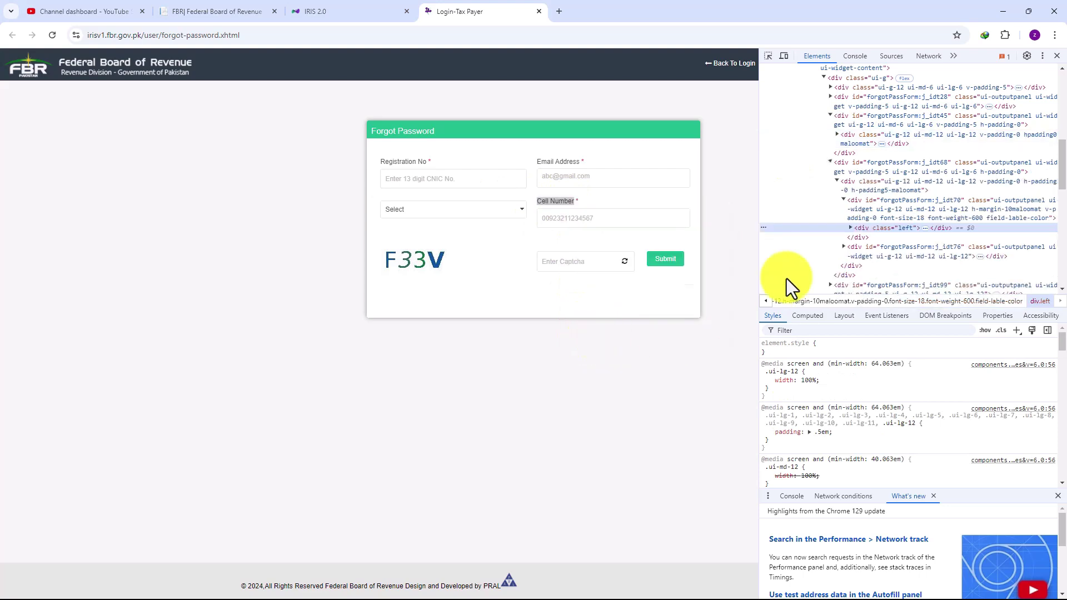
right_click(762, 229)
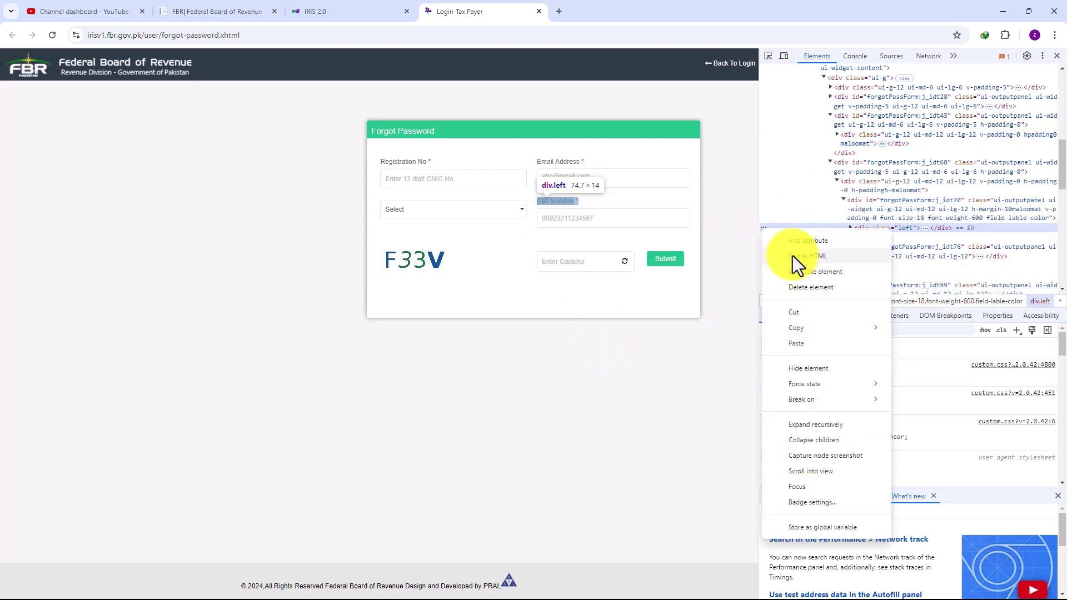
left_click(792, 255)
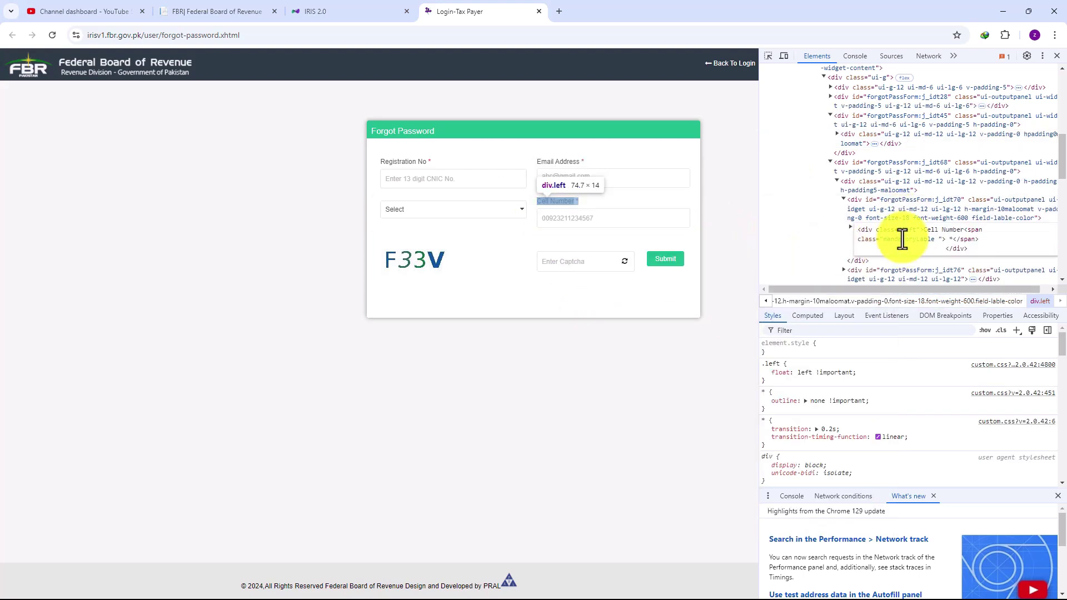
key("BackSpace")
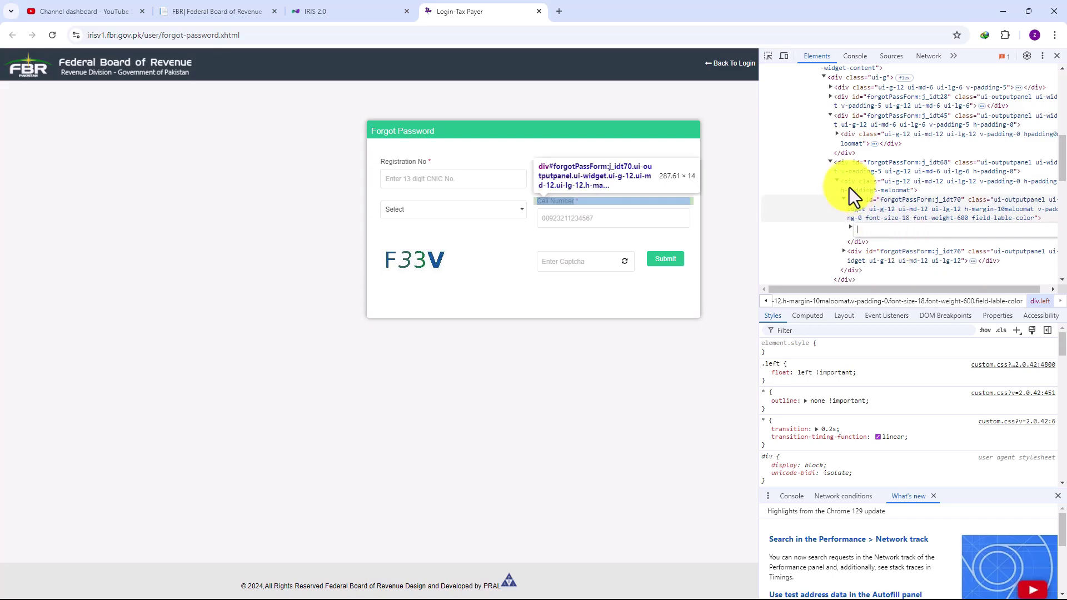
left_click(832, 164)
Step: Delete the Select label element inside the service provider dropdown from the page's HTML
left_click(507, 279)
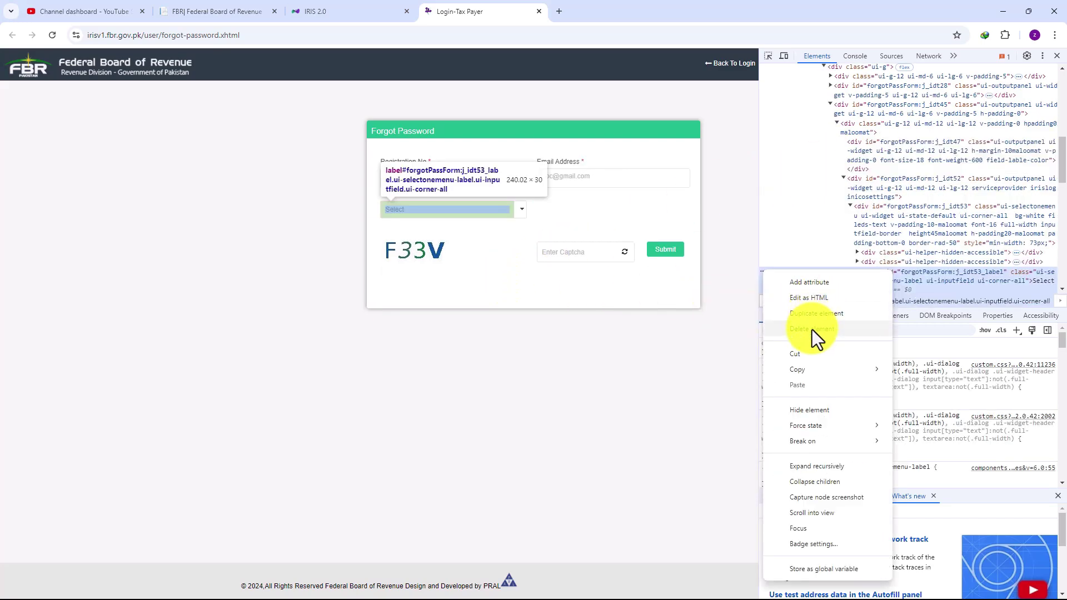
left_click(812, 328)
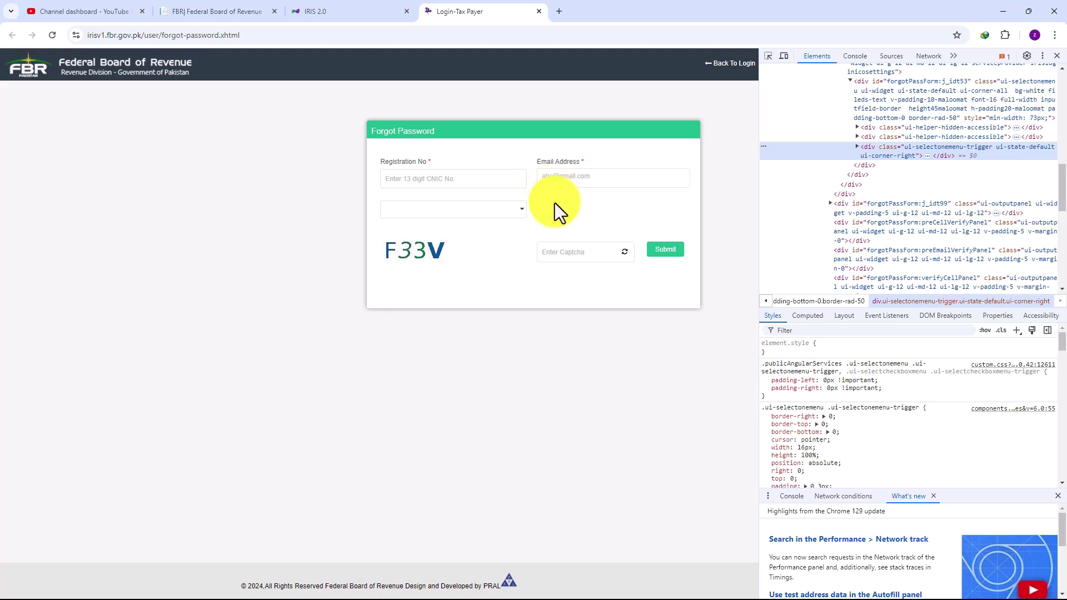
right_click(488, 218)
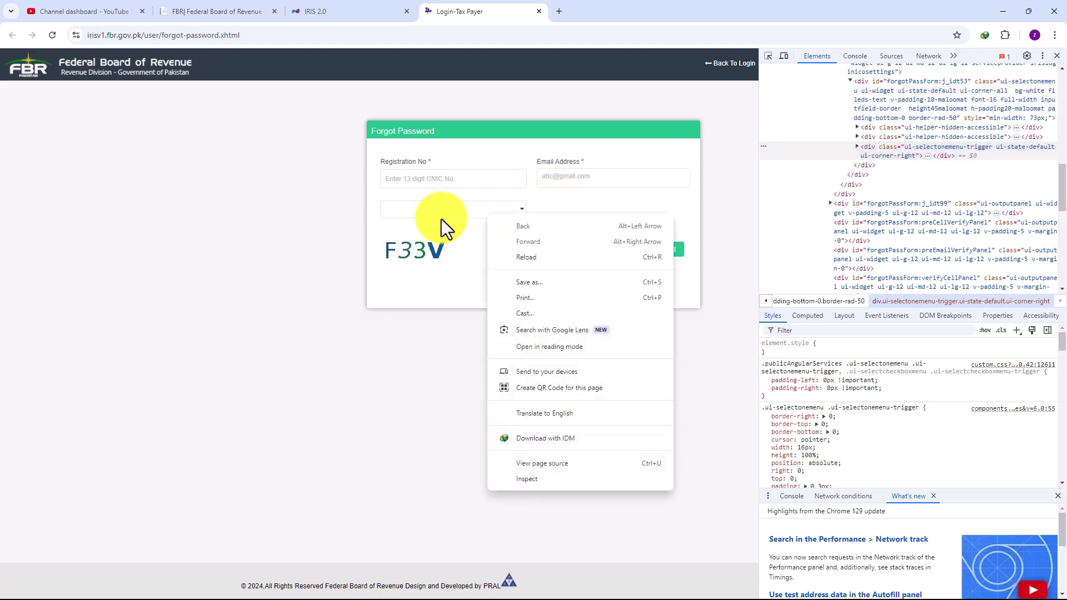
left_click(586, 199)
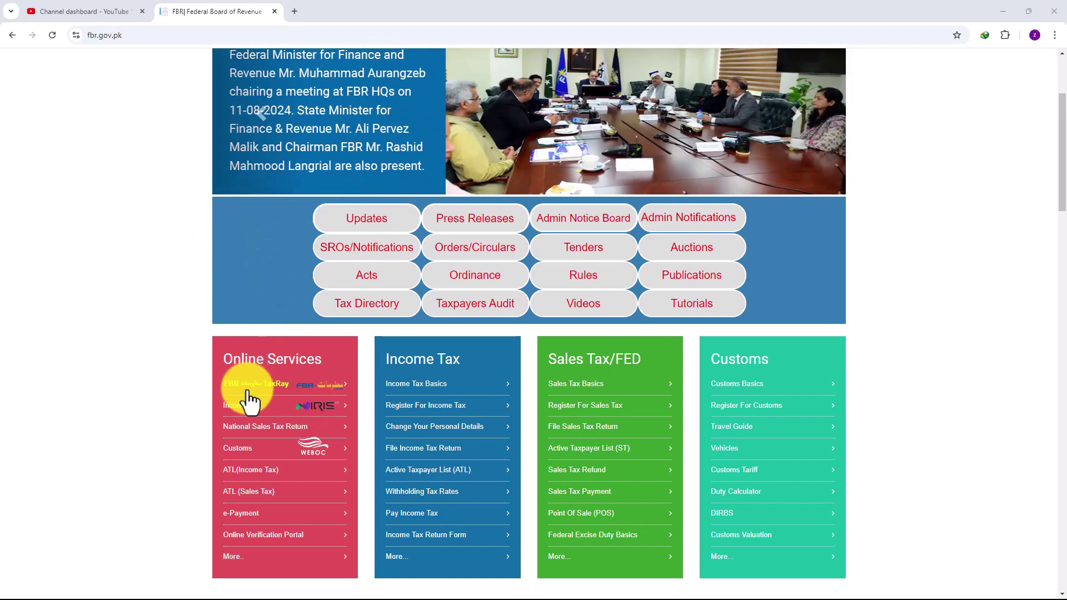
Step: Open the FBR Maloomat TaxRay login page, view its registration form and return to the login
left_click(282, 386)
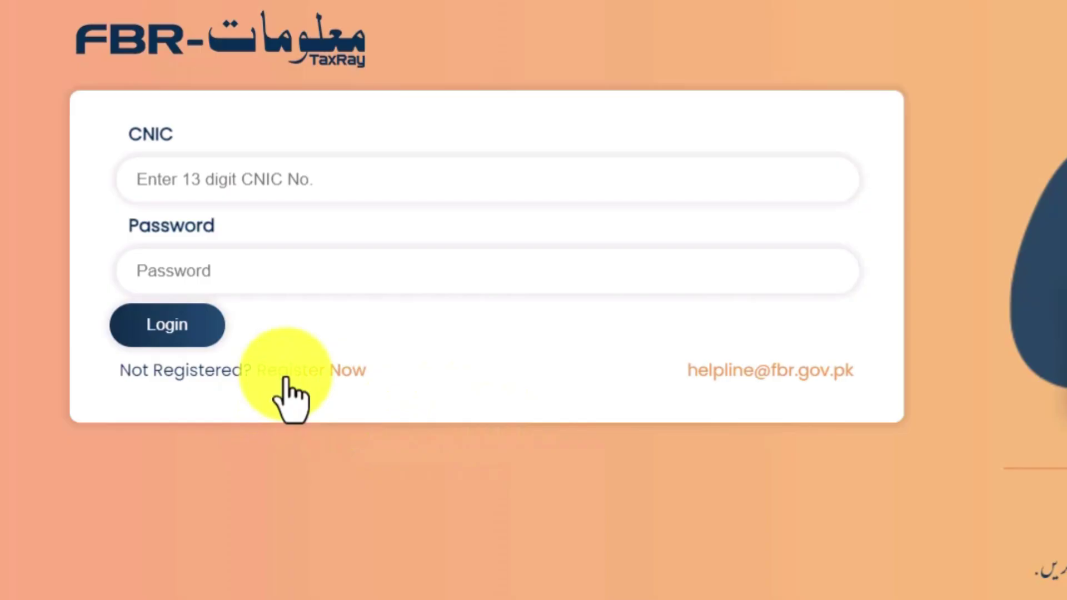
left_click(286, 378)
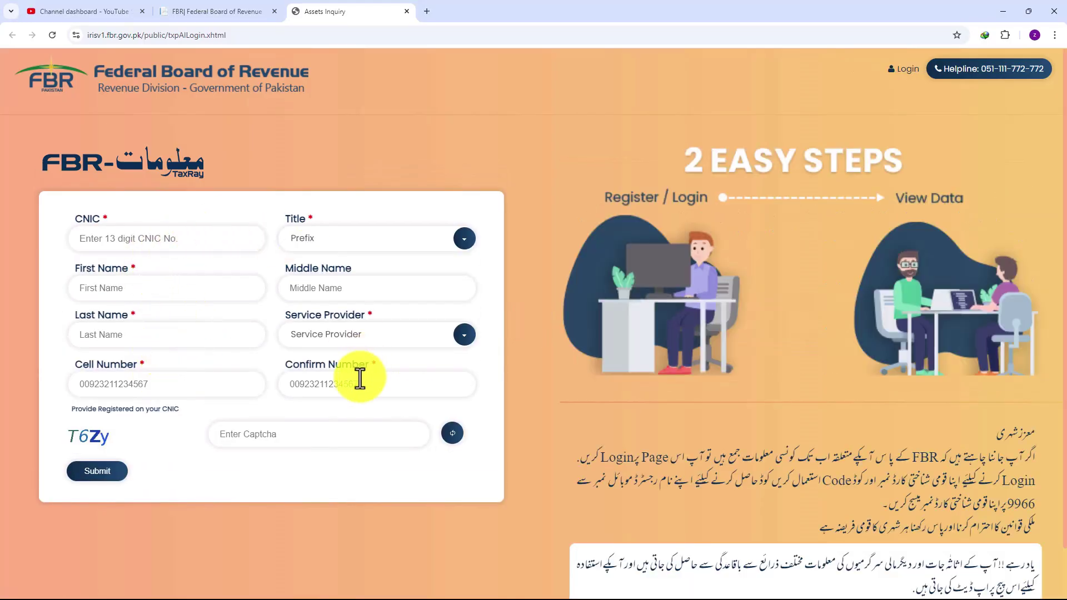
left_click(12, 36)
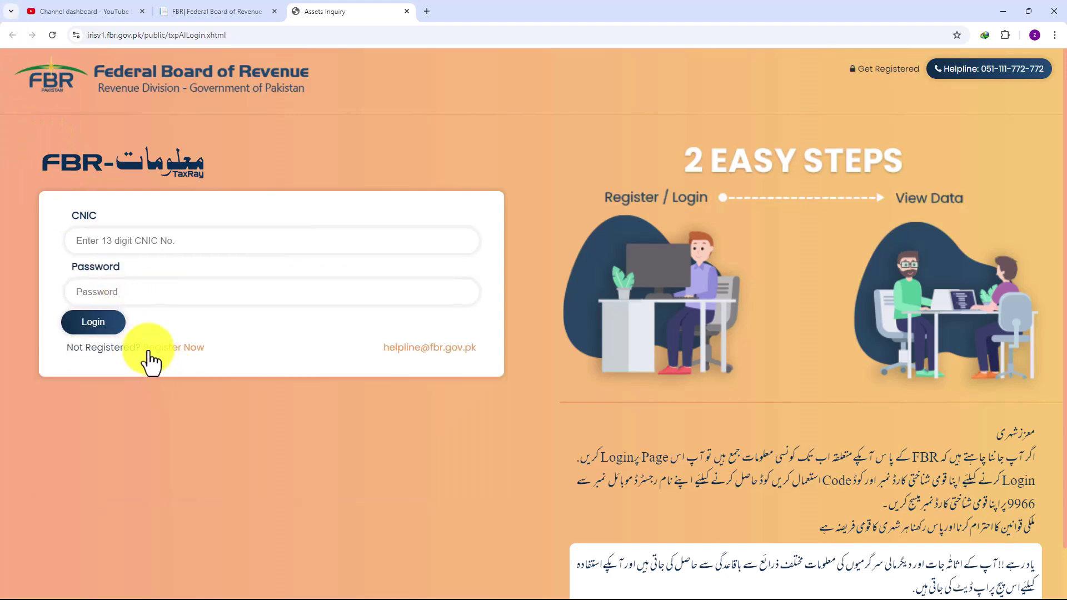
Step: Inspect the Register Now link on the TaxRay login page, change its HTML text to "Forgot Password" and close the inspector
left_click_drag(140, 349, 195, 350)
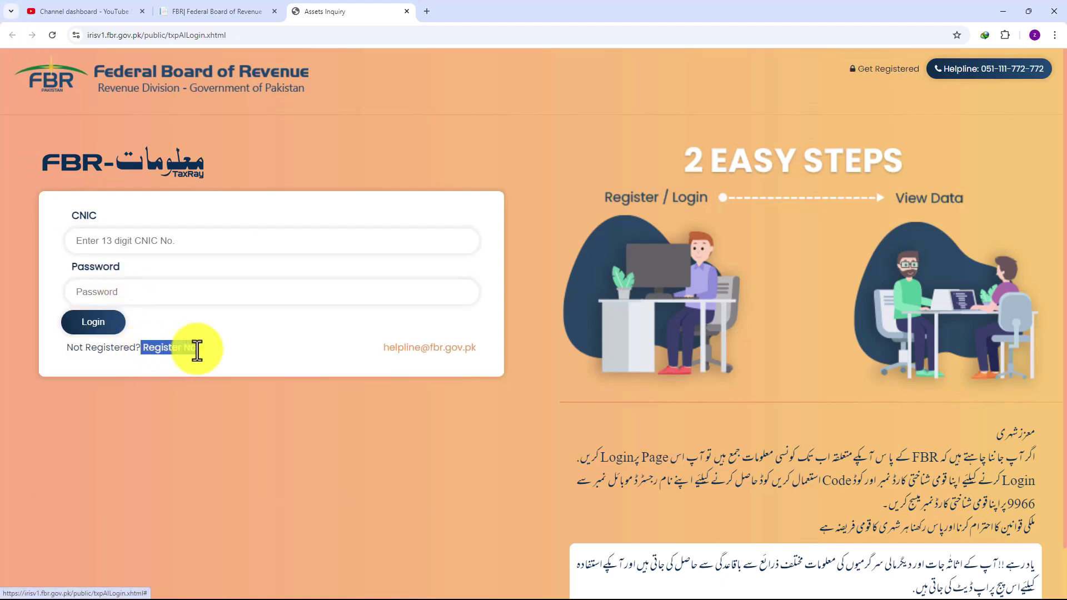
right_click(194, 351)
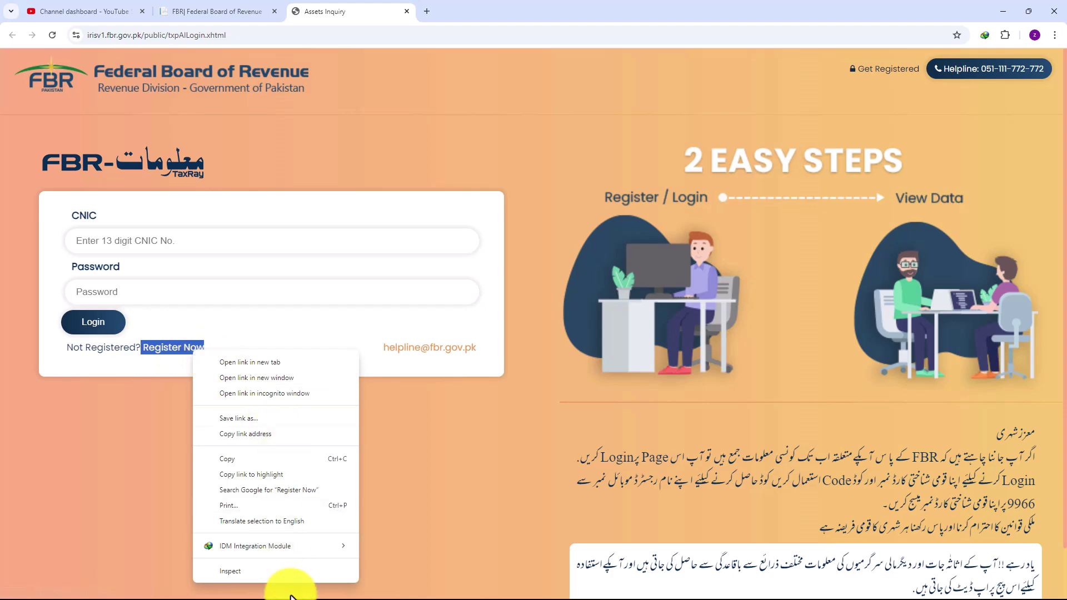
left_click(278, 572)
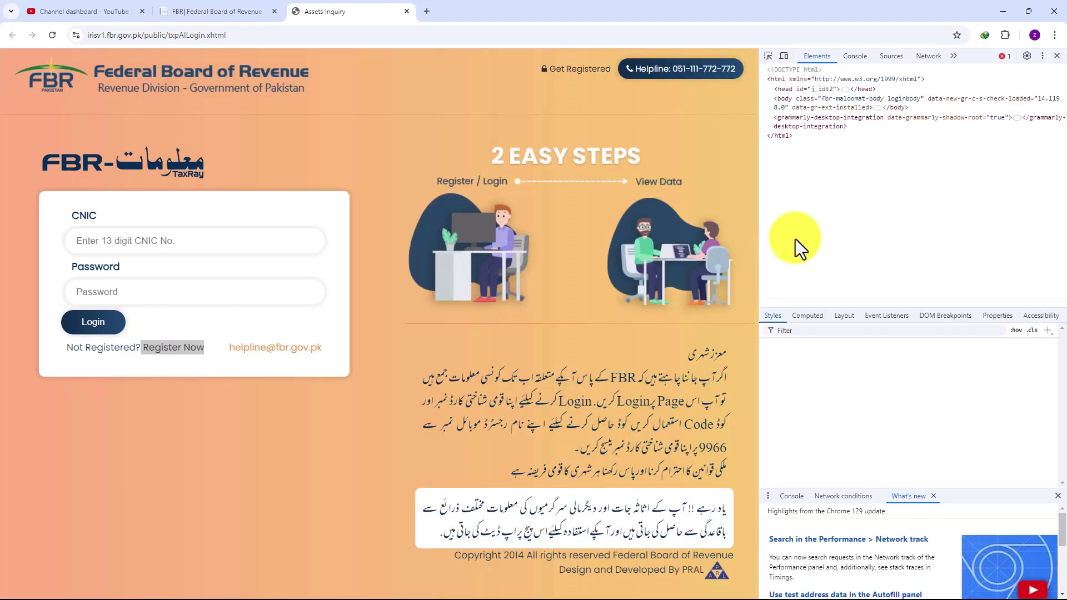
right_click(762, 169)
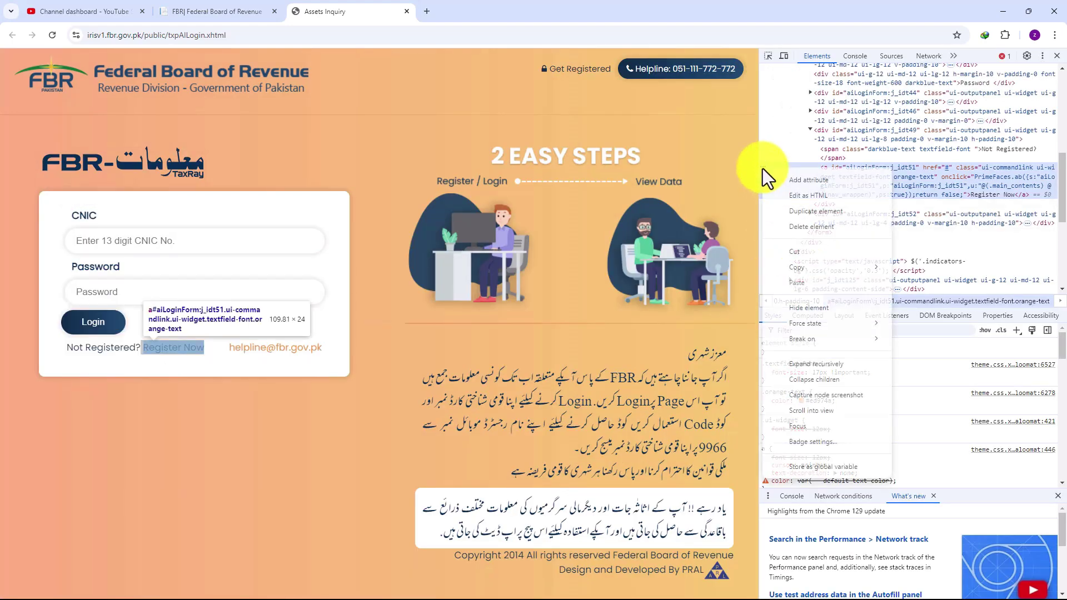
left_click(788, 196)
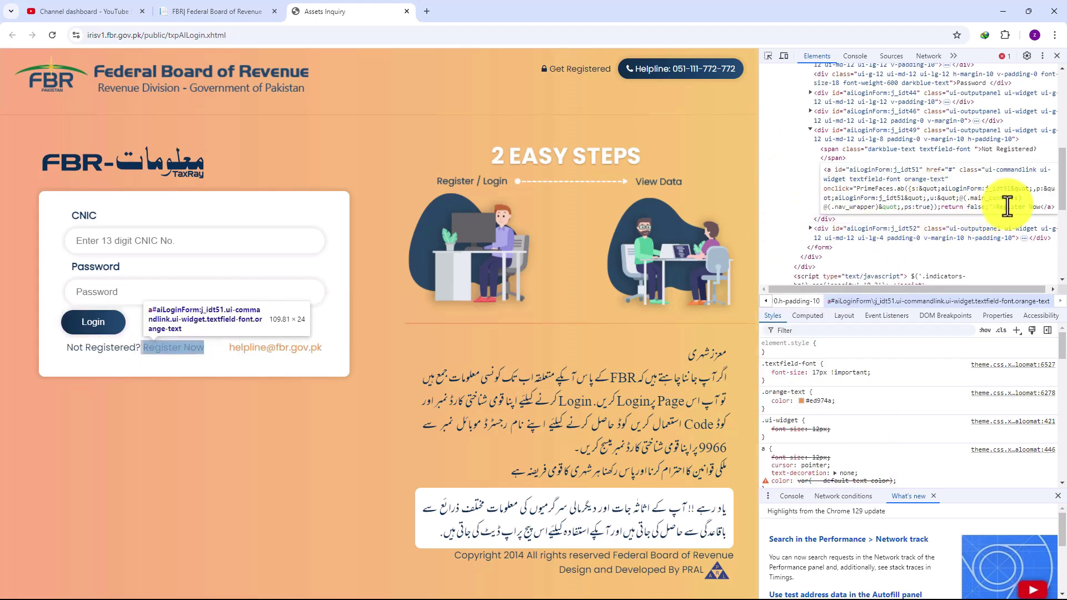
left_click_drag(996, 207, 1039, 207)
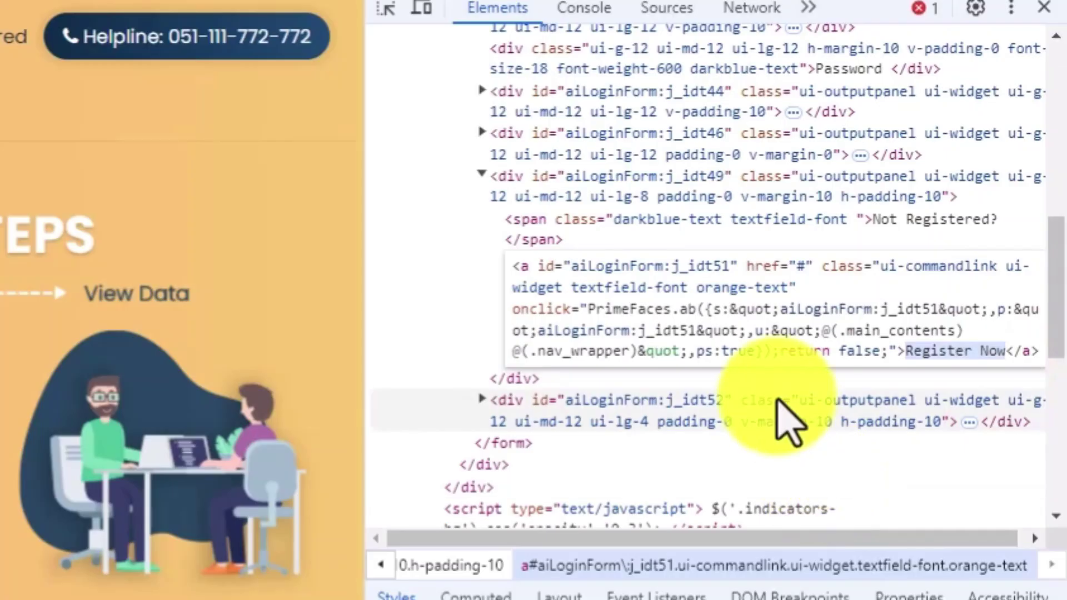
type("Forgot Pass")
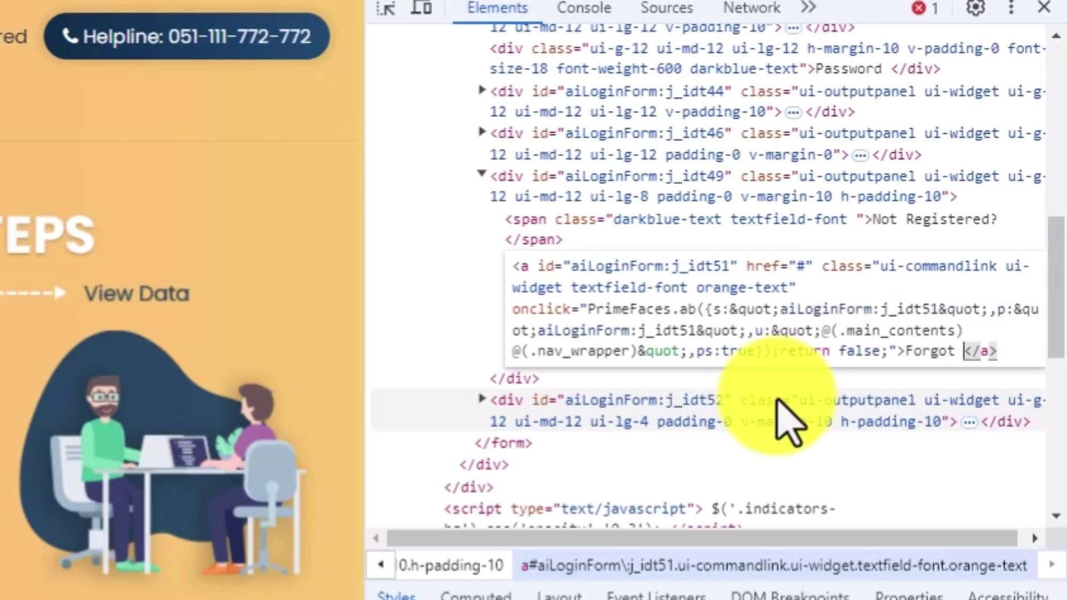
type("word")
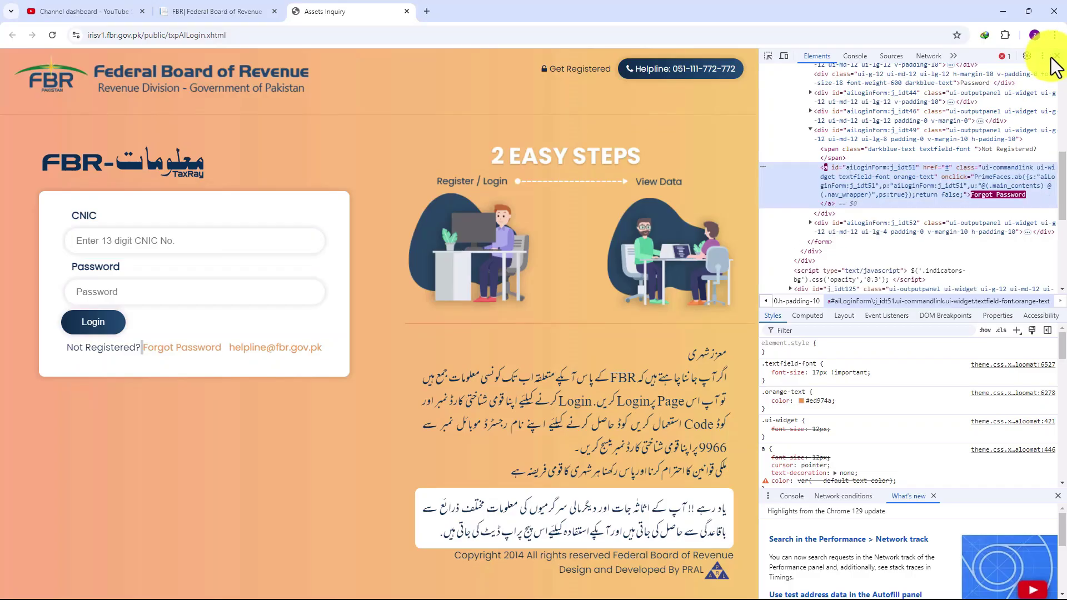
left_click(1044, 7)
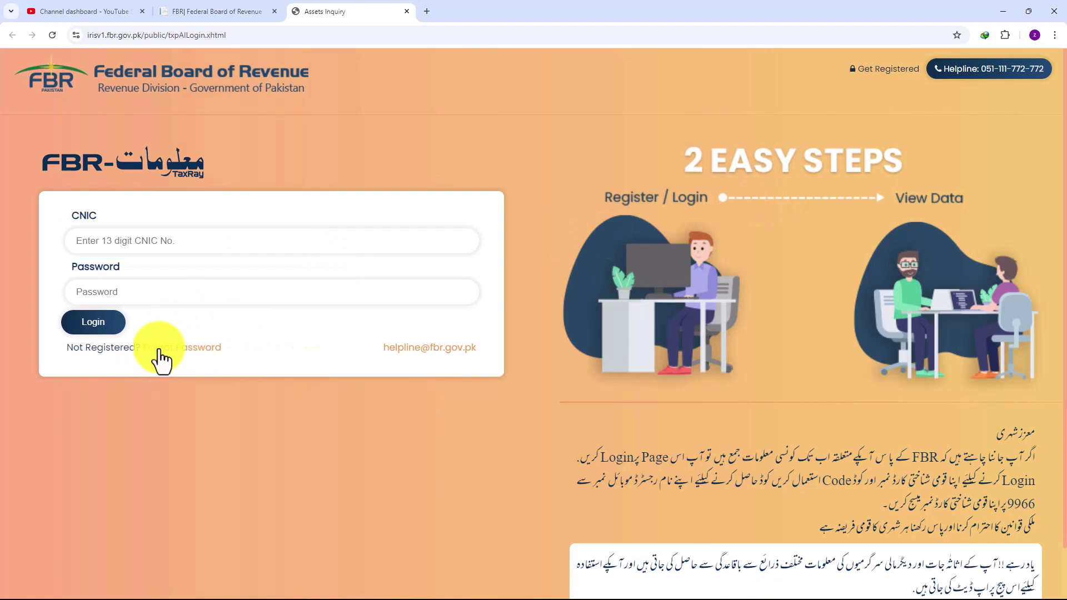
Step: Open the form behind the Forgot Password link and place the cursor in the CNIC field
left_click(177, 355)
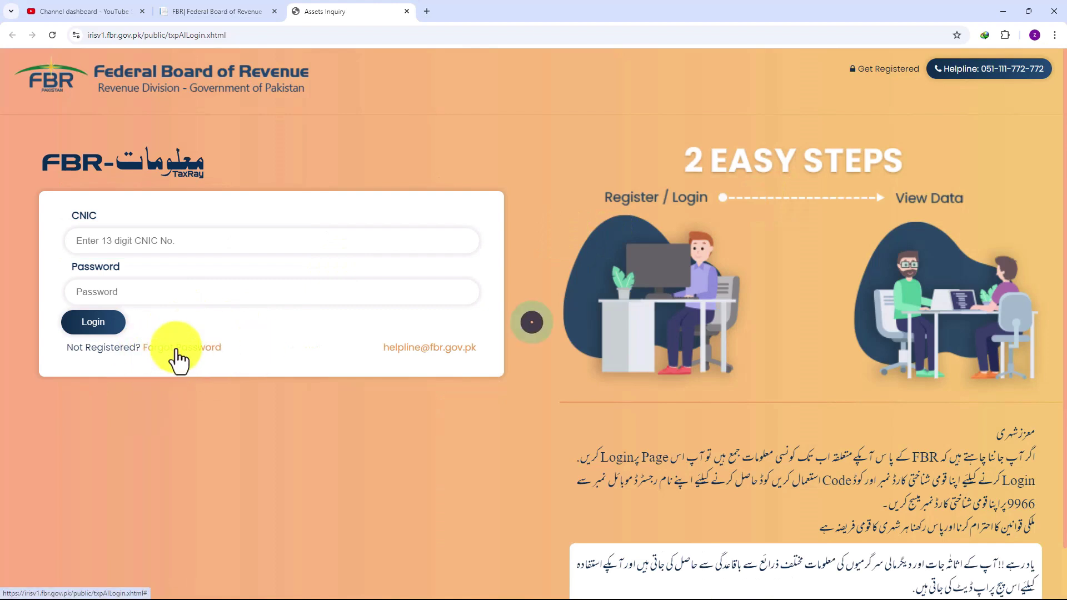
left_click(139, 237)
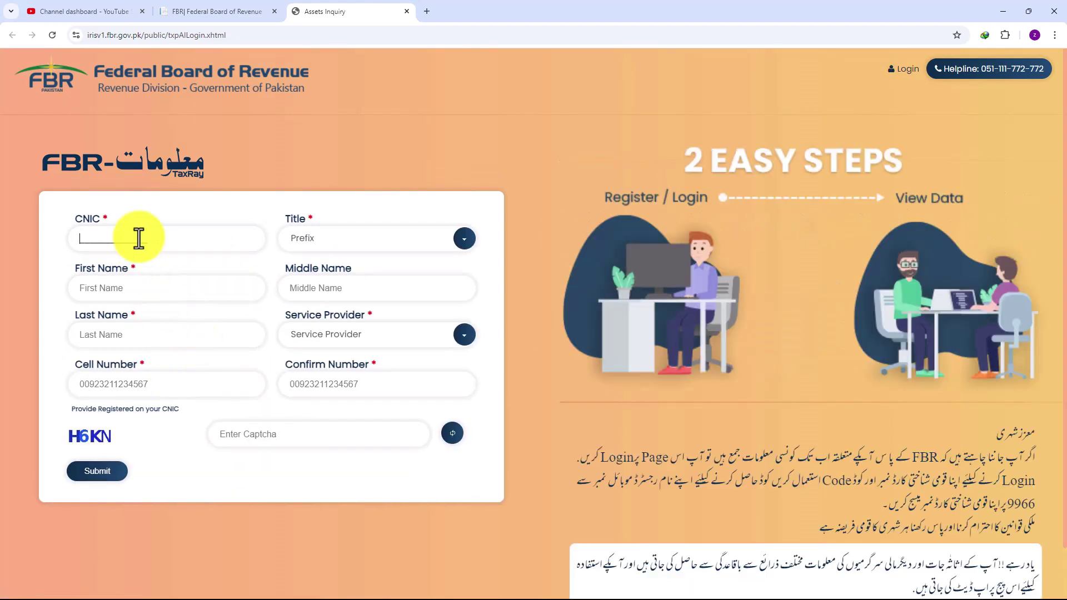